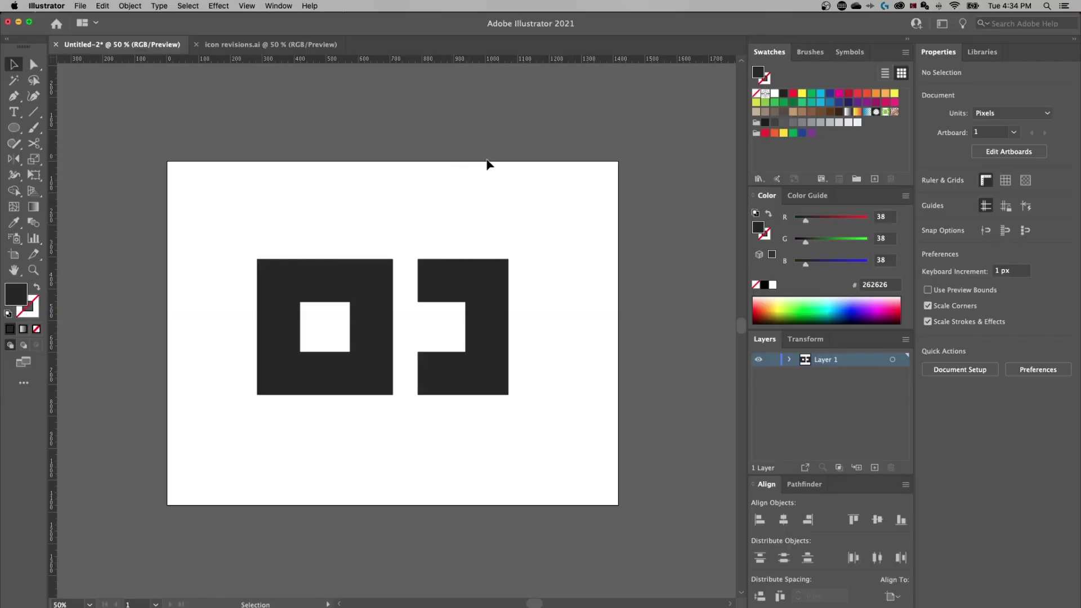
Select and then deselect the two dark logo shapes, and bring up the View menu.
{"action": "left_click_drag", "start_coordinate": [551, 238], "coordinate": [273, 447]}
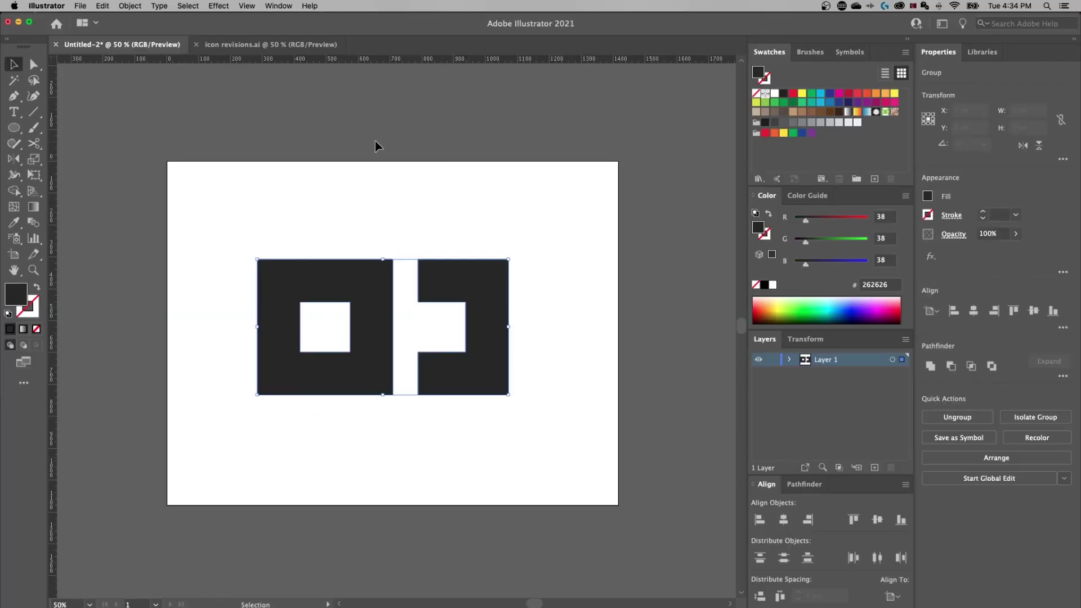
{"action": "left_click", "coordinate": [366, 215]}
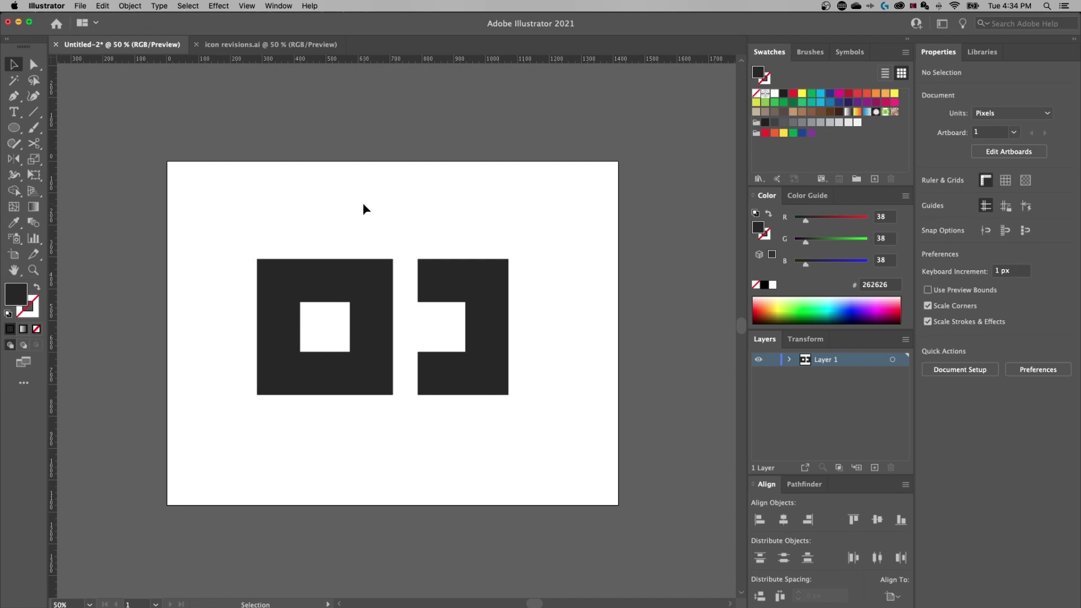
{"action": "left_click", "coordinate": [219, 6]}
{"action": "mouse_move", "coordinate": [243, 3]}
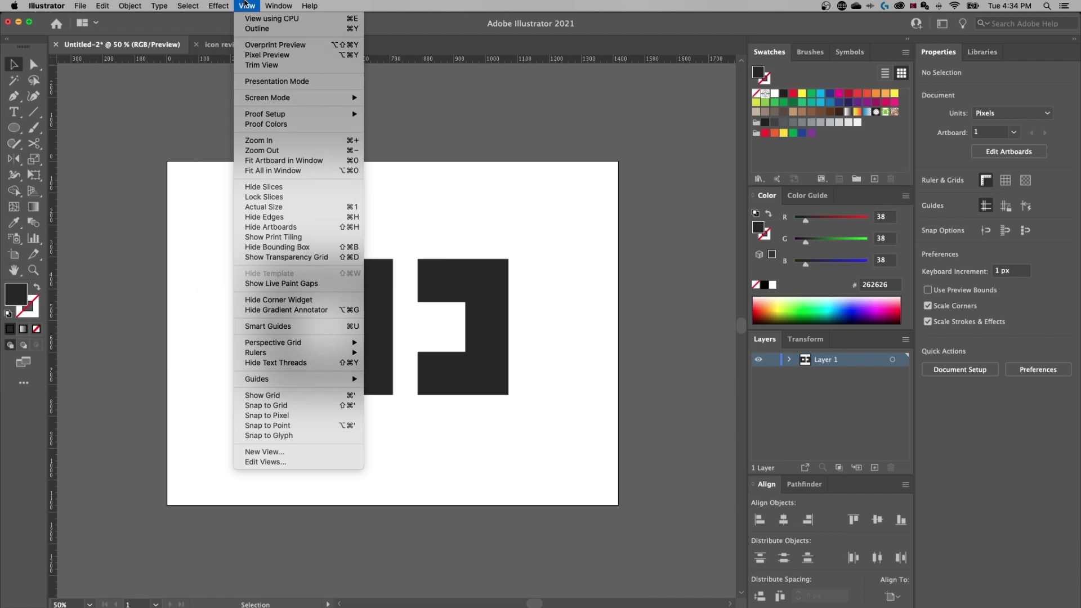
{"action": "left_click", "coordinate": [296, 258]}
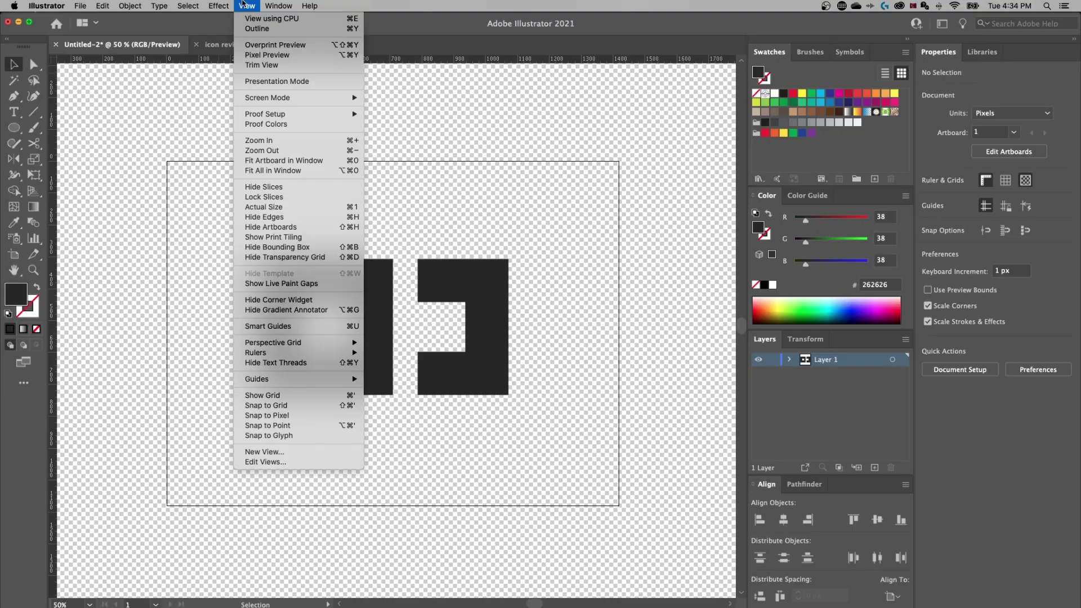
{"action": "left_click", "coordinate": [312, 259]}
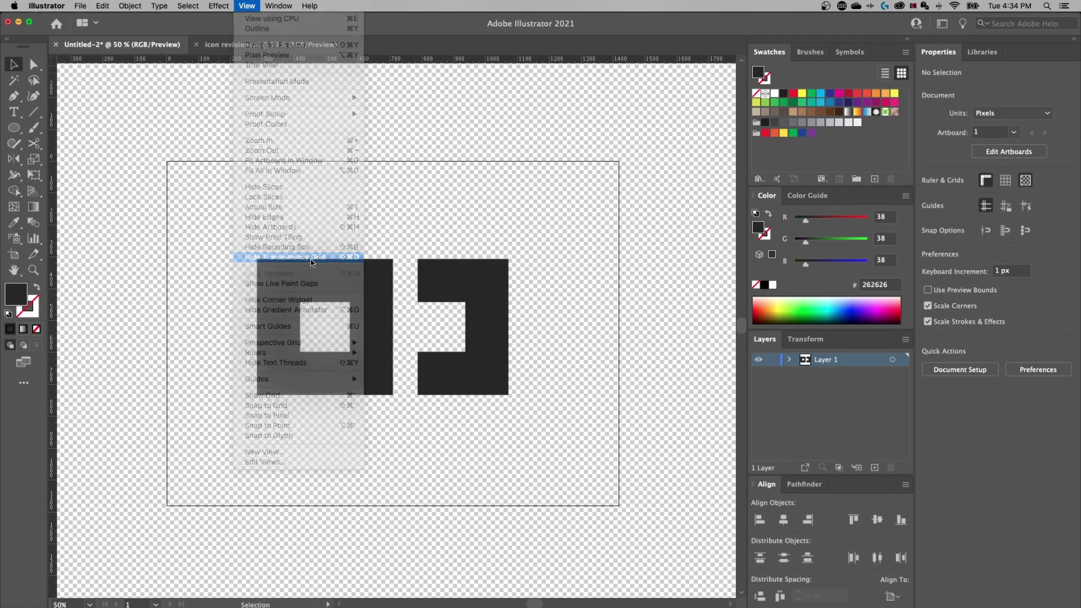
{"action": "left_click", "coordinate": [80, 5]}
Check the Save dialog's format list, keeping Adobe Illustrator, then cancel saving.
{"action": "left_click", "coordinate": [89, 95]}
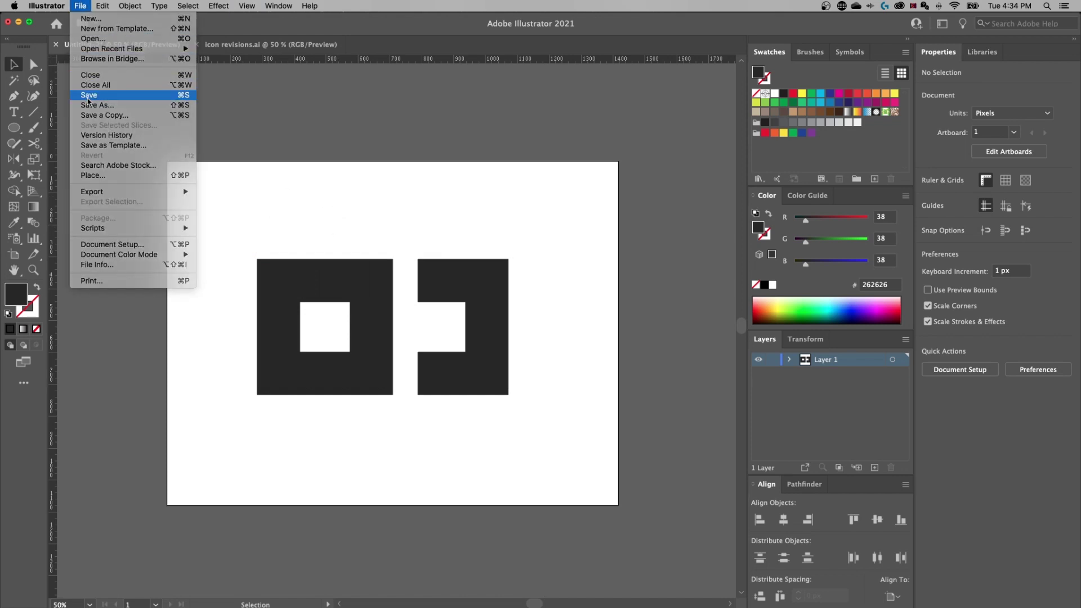
{"action": "left_click", "coordinate": [569, 299]}
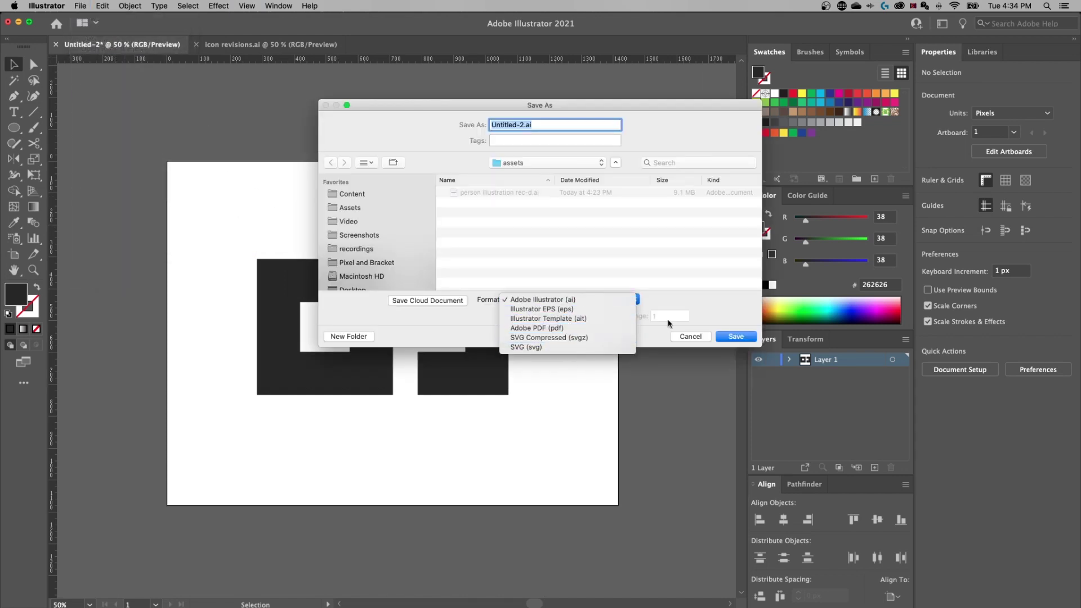
{"action": "left_click", "coordinate": [721, 309]}
{"action": "left_click", "coordinate": [690, 336]}
Set up Export As to save Untitled-2.png as PNG in the assets folder, using artboards.
{"action": "left_click", "coordinate": [81, 5]}
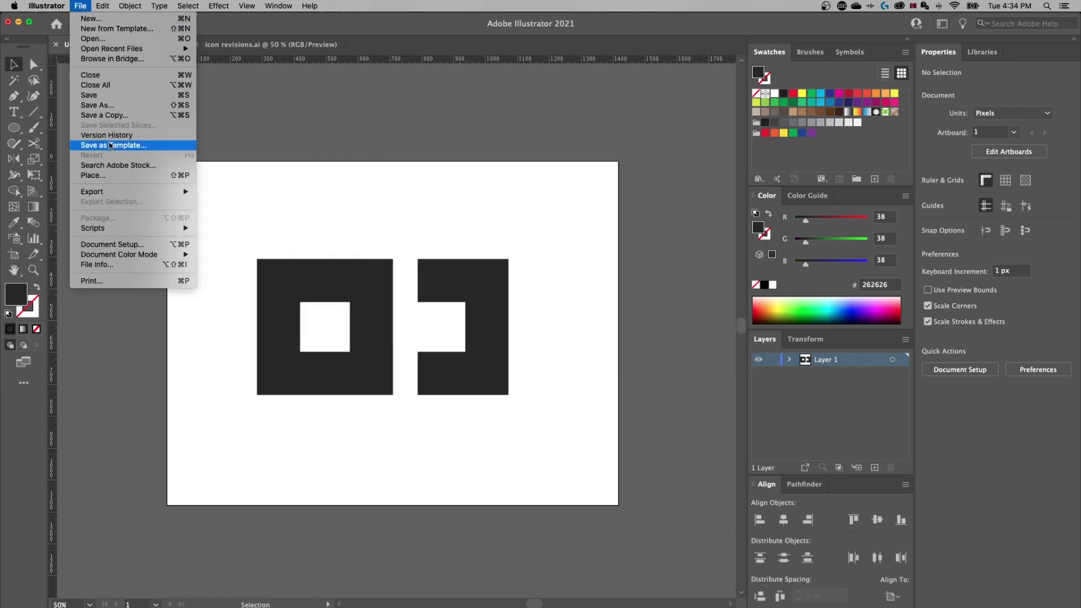
{"action": "mouse_move", "coordinate": [114, 193]}
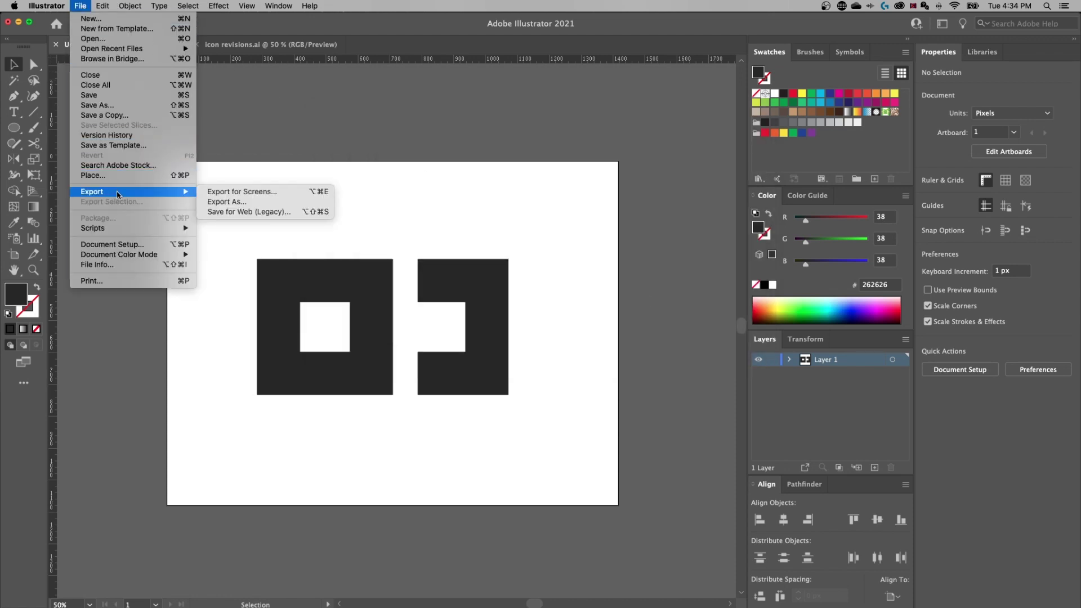
{"action": "left_click", "coordinate": [231, 203]}
{"action": "left_click", "coordinate": [471, 317]}
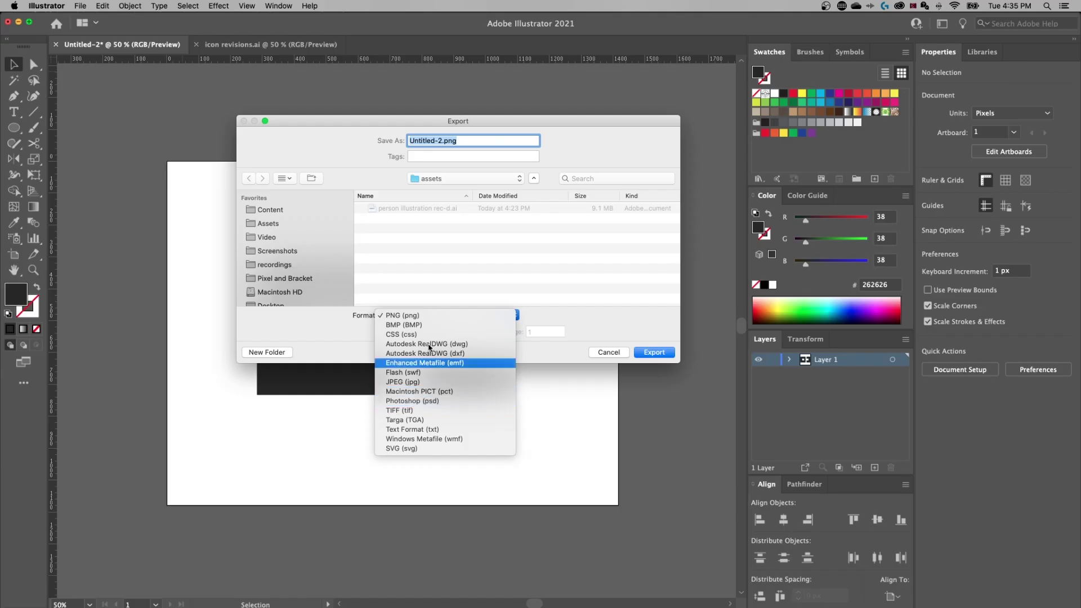
{"action": "left_click", "coordinate": [423, 316]}
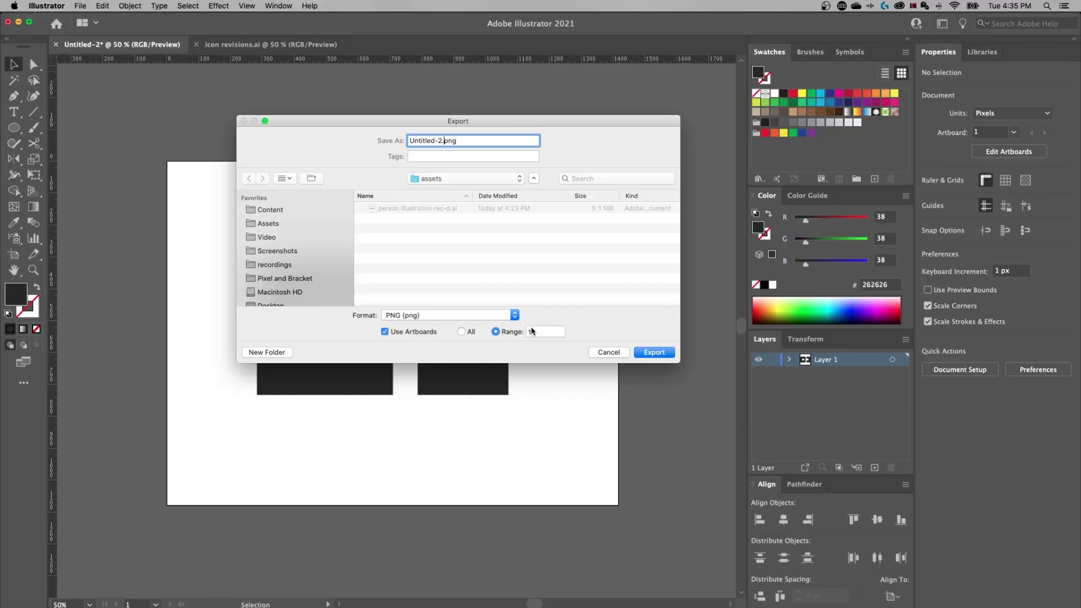
Export Untitled-2.png at Screen (72 ppi) resolution with a transparent background.
{"action": "left_click", "coordinate": [657, 353]}
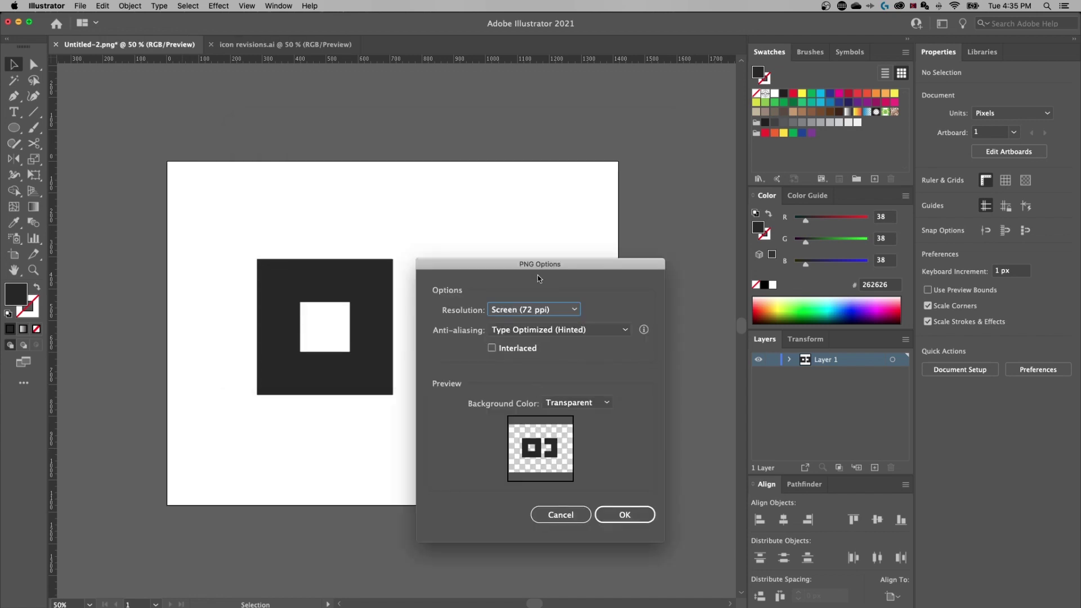
{"action": "left_click_drag", "start_coordinate": [542, 264], "coordinate": [414, 149]}
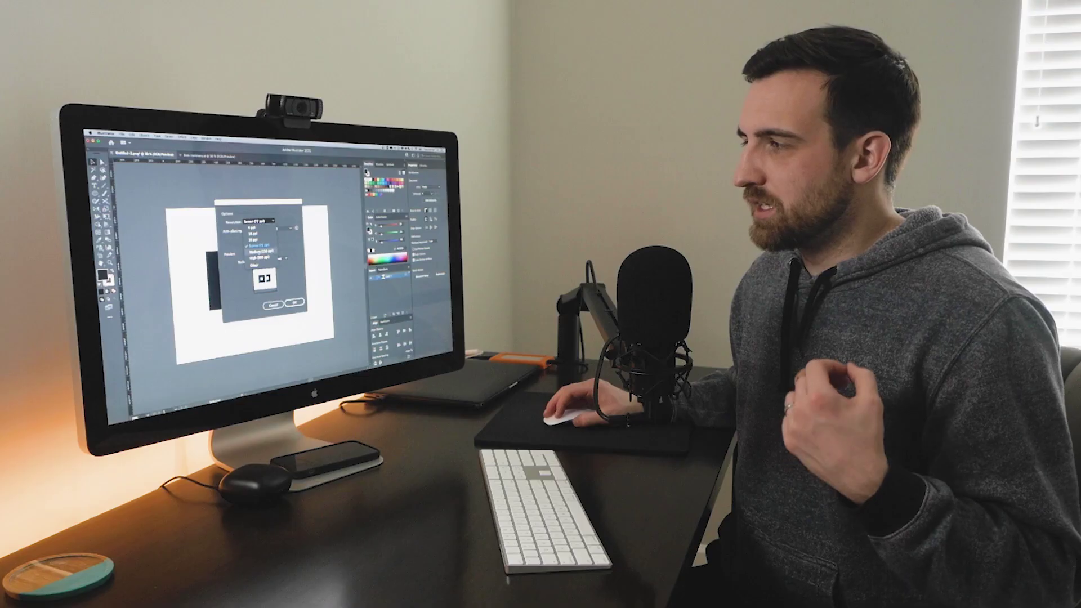
{"action": "left_click", "coordinate": [407, 195]}
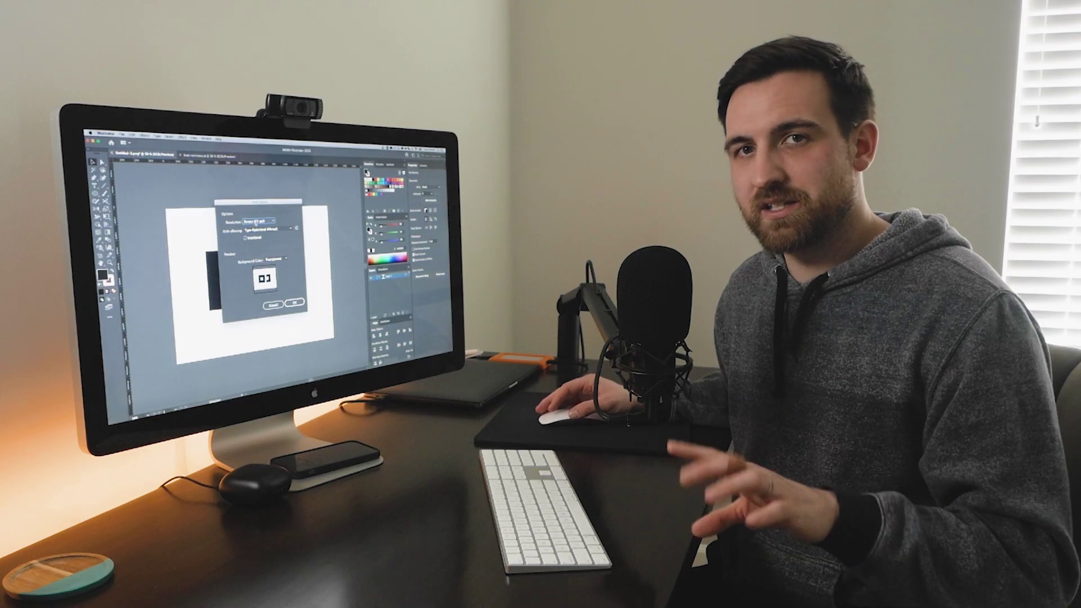
{"action": "left_click", "coordinate": [406, 195]}
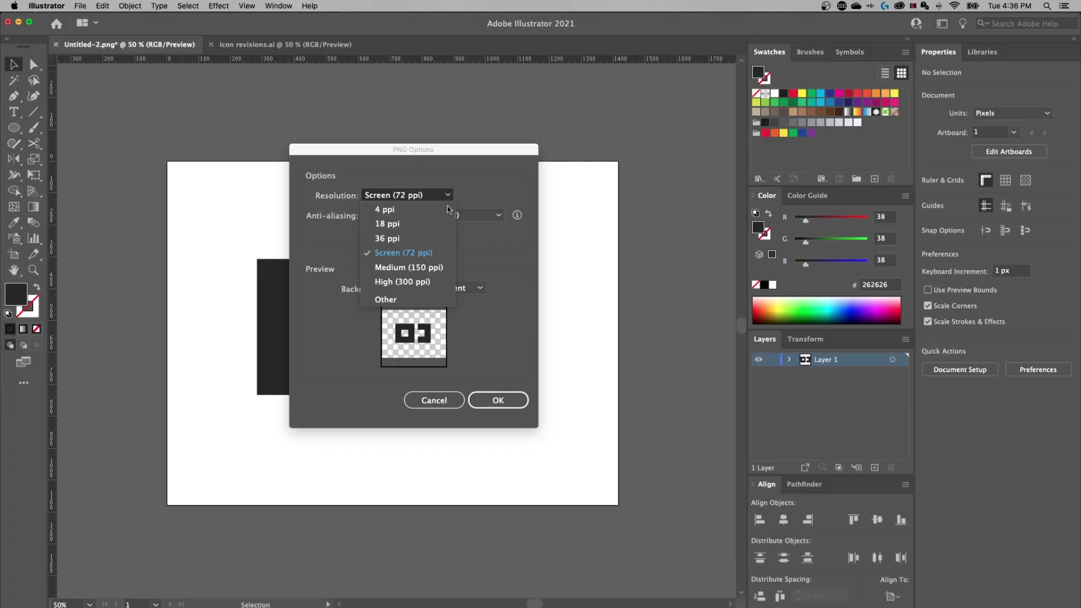
{"action": "left_click", "coordinate": [478, 252]}
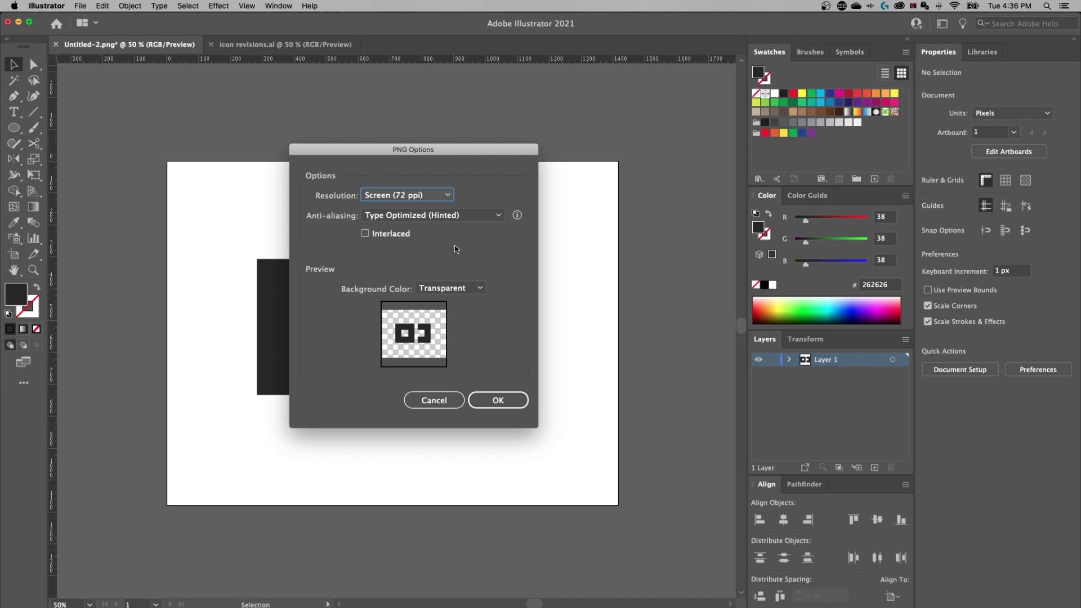
{"action": "left_click", "coordinate": [456, 289]}
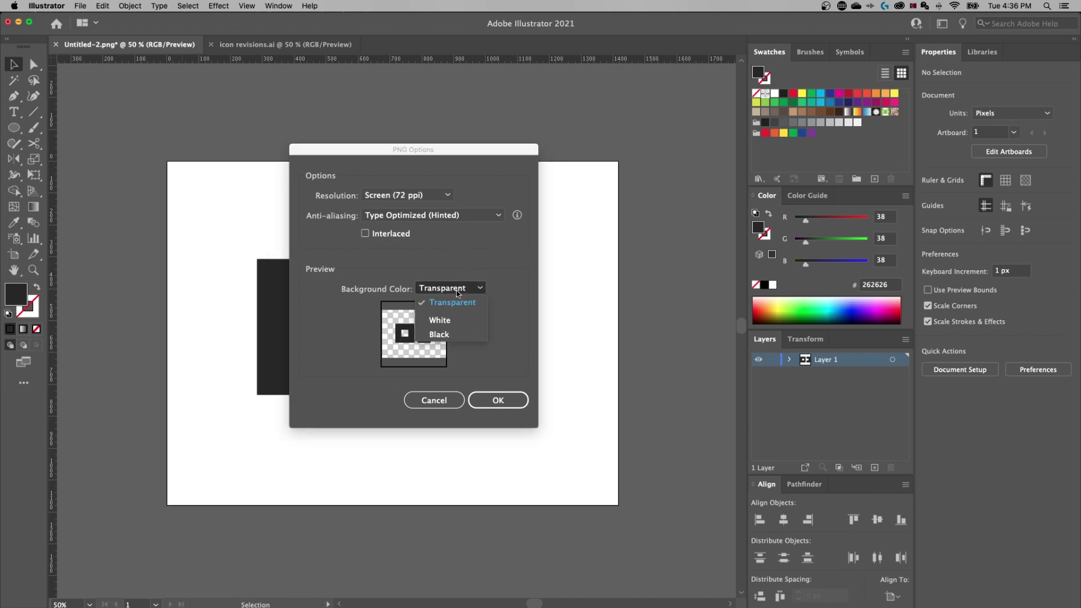
{"action": "left_click", "coordinate": [457, 302]}
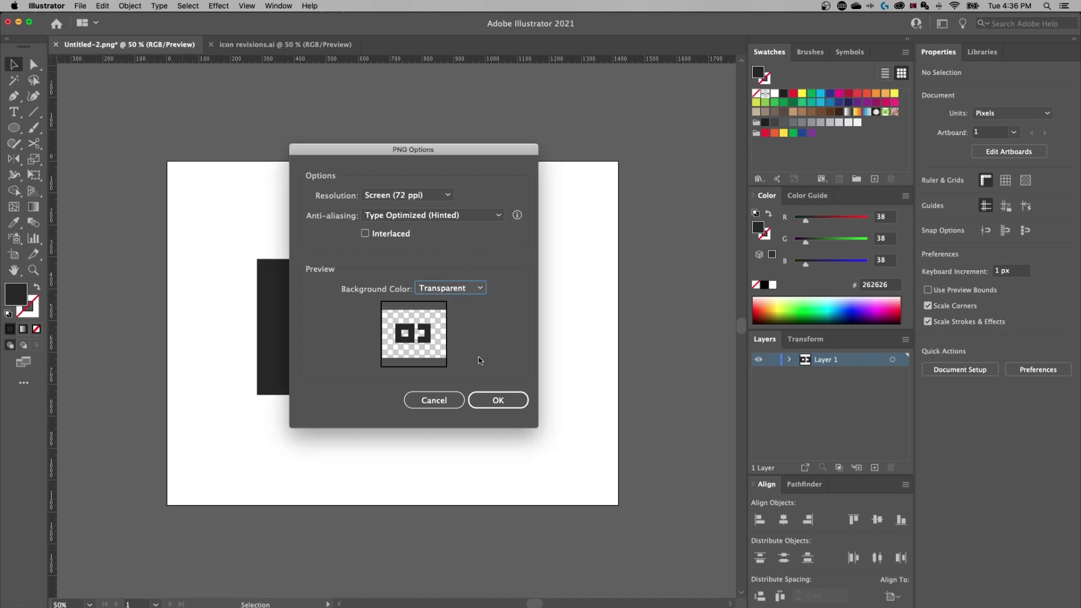
{"action": "left_click", "coordinate": [497, 400]}
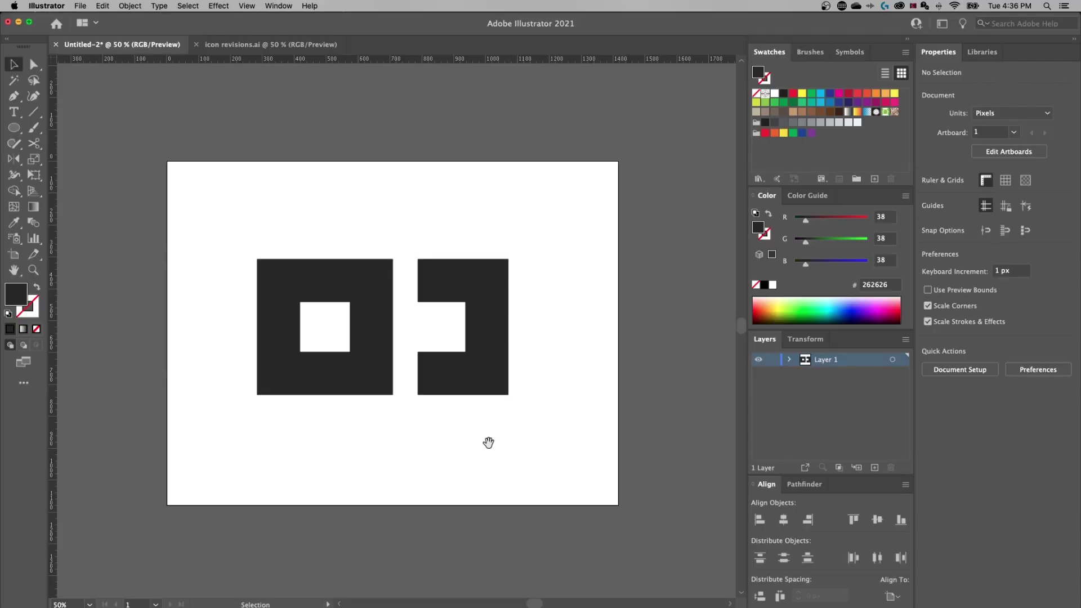
Move the two-square logo up and left off the artboard, then deselect it.
{"action": "left_click_drag", "start_coordinate": [488, 442], "coordinate": [576, 269]}
{"action": "left_click_drag", "start_coordinate": [560, 315], "coordinate": [372, 259]}
{"action": "left_click", "coordinate": [435, 219]}
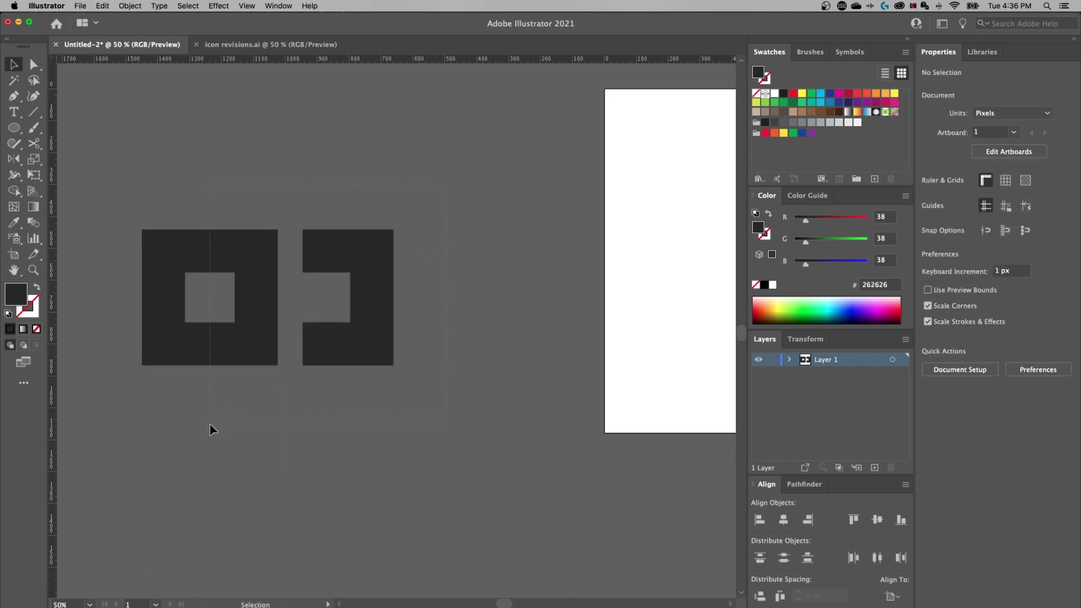
Select both logo squares and choose Export Selection from the context menu.
{"action": "left_click_drag", "start_coordinate": [212, 429], "coordinate": [188, 442]}
{"action": "right_click", "coordinate": [243, 255]}
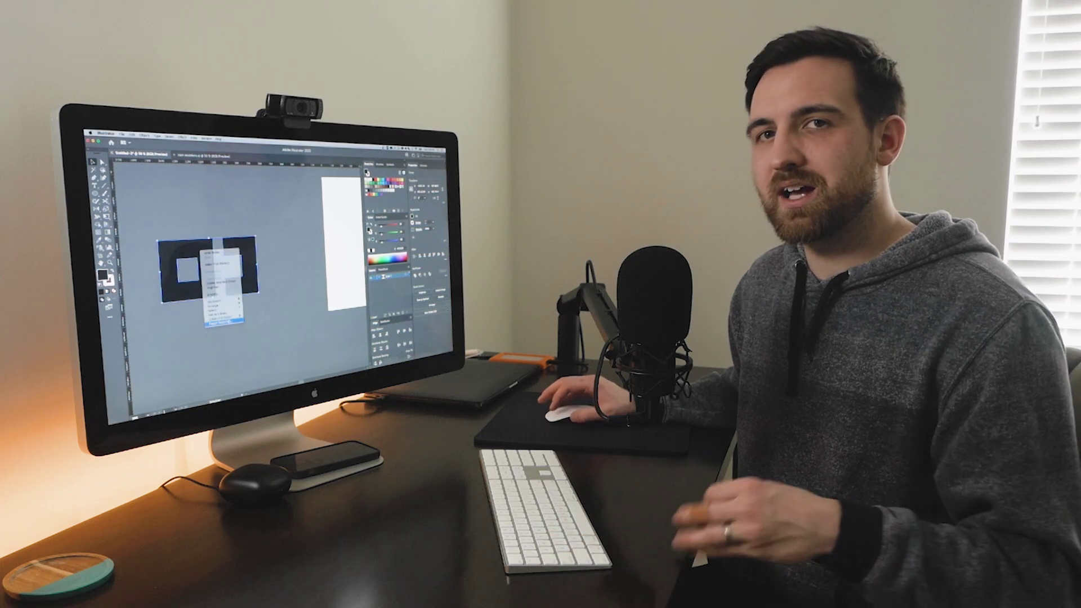
{"action": "left_click", "coordinate": [307, 426]}
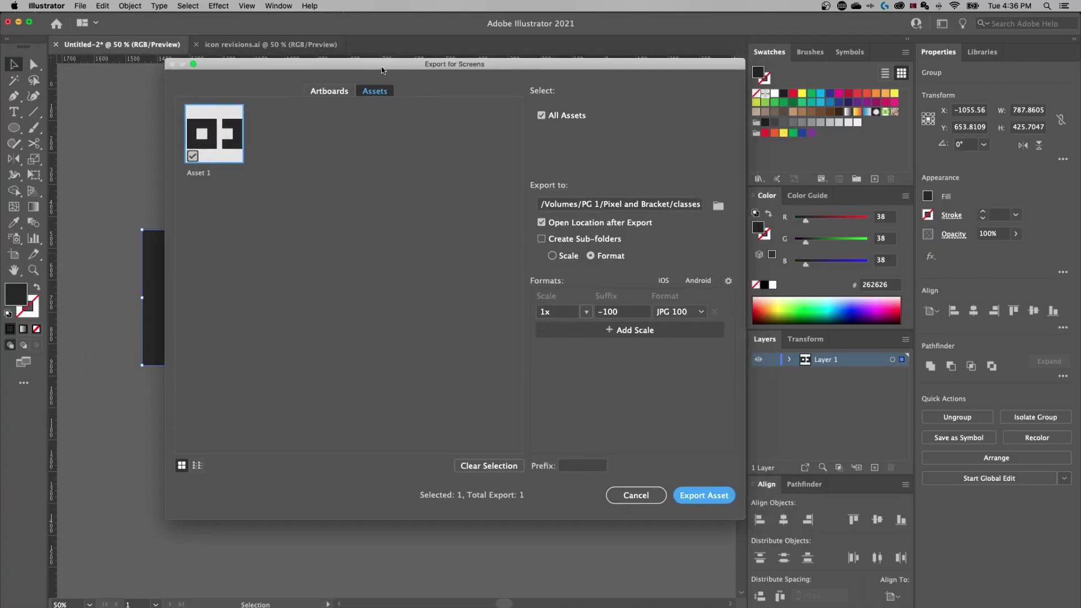
Review the Artboards and Assets tabs in Export for Screens and disable Open Location after Export.
{"action": "left_click_drag", "start_coordinate": [381, 67], "coordinate": [376, 70]}
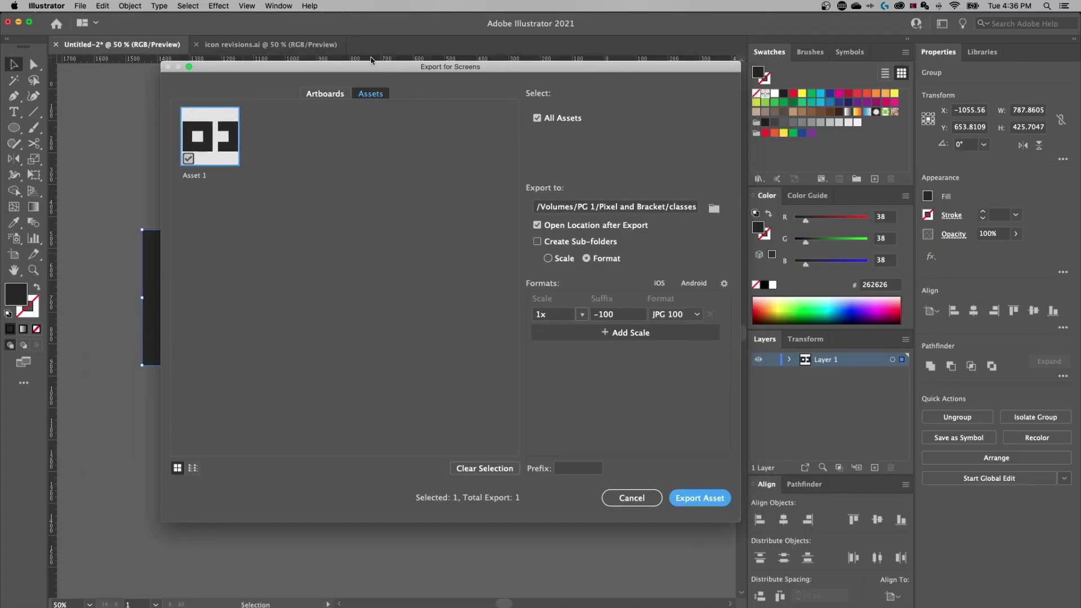
{"action": "left_click", "coordinate": [332, 94]}
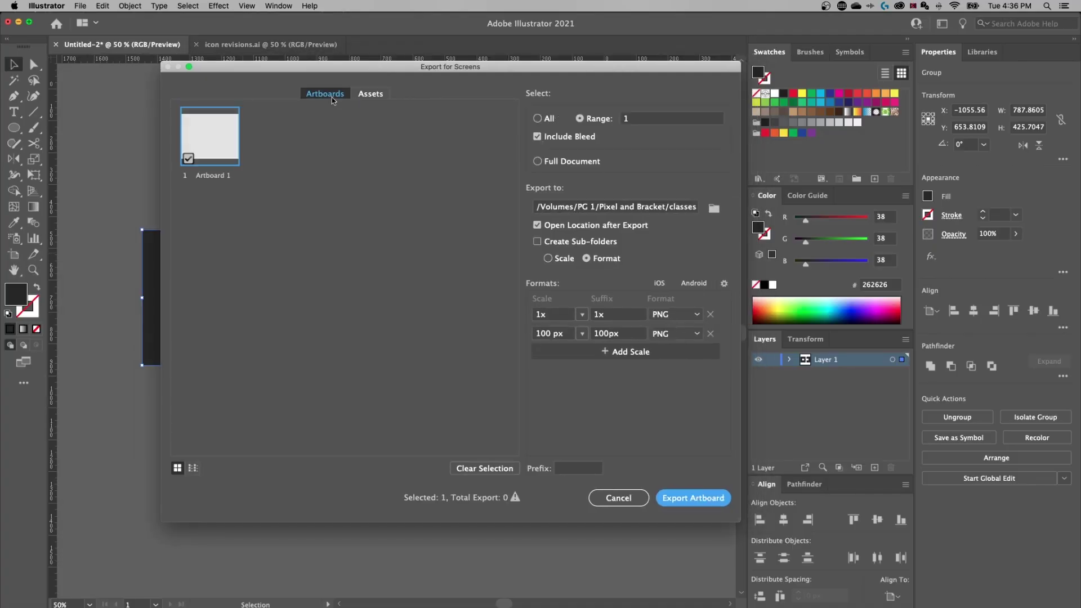
{"action": "left_click", "coordinate": [370, 94]}
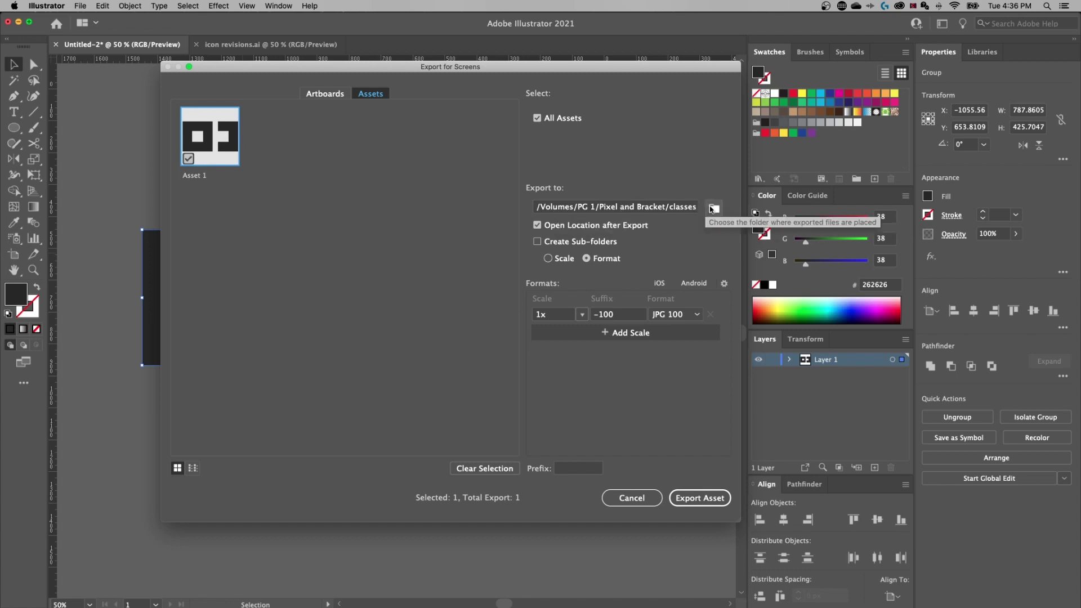
{"action": "left_click", "coordinate": [548, 228]}
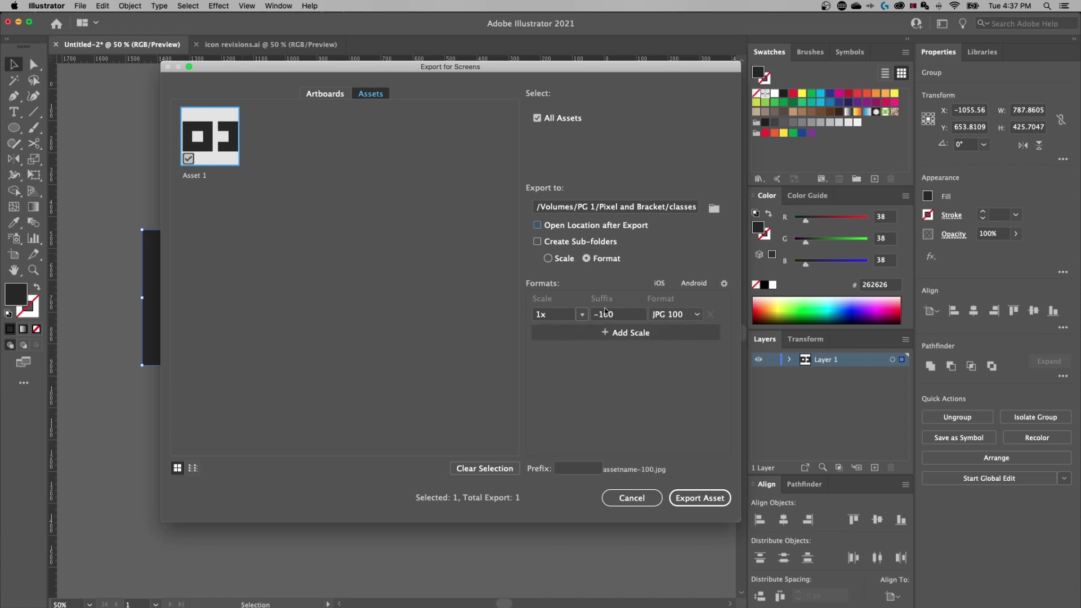
{"action": "left_click", "coordinate": [678, 315]}
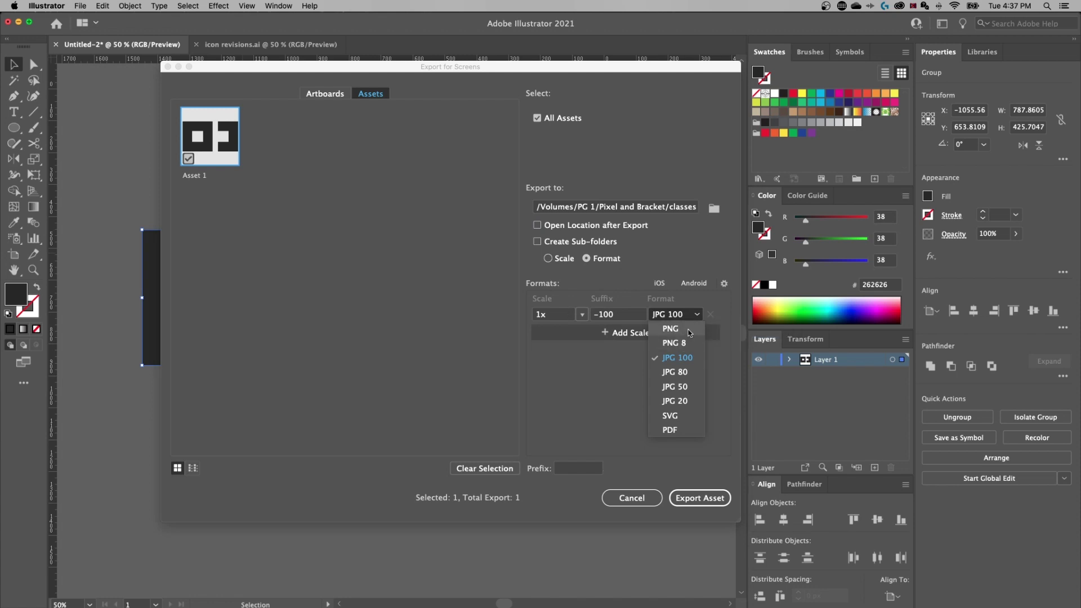
Set the logo asset's format to PNG, trying PNG 8 along the way.
{"action": "left_click", "coordinate": [688, 330]}
{"action": "left_click", "coordinate": [678, 316]}
{"action": "left_click", "coordinate": [677, 342]}
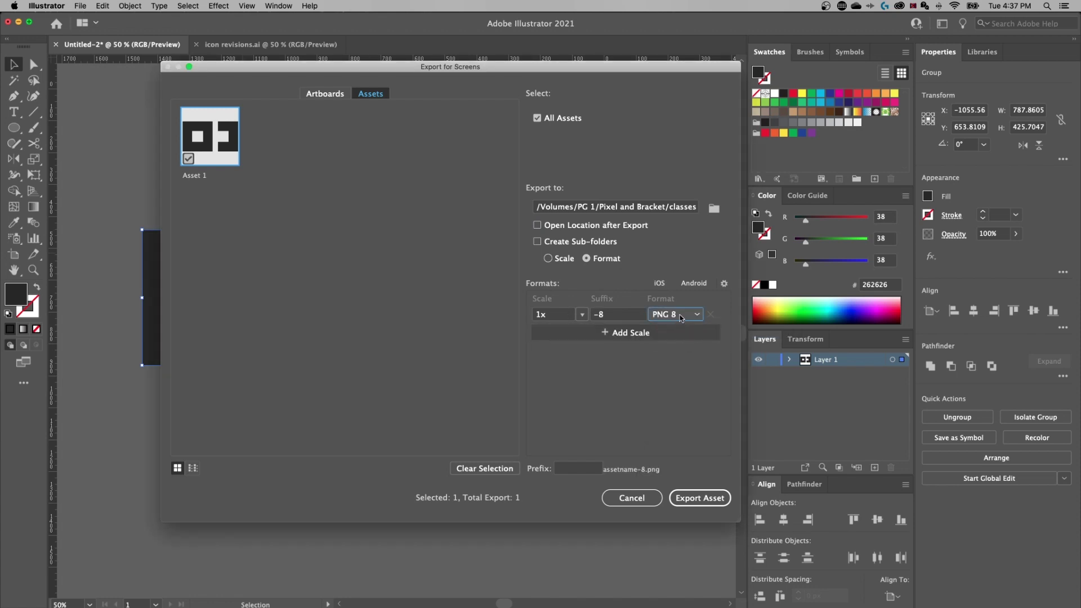
{"action": "scroll", "coordinate": [681, 318], "scroll_direction": "up", "scroll_amount": 1}
{"action": "left_click", "coordinate": [634, 333]}
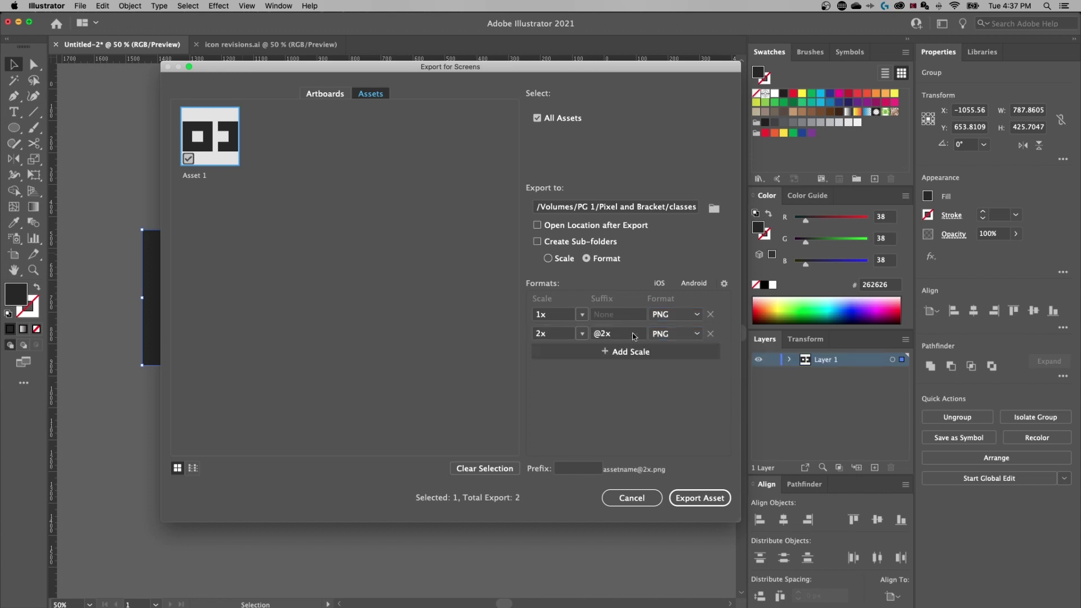
{"action": "left_click", "coordinate": [580, 335]}
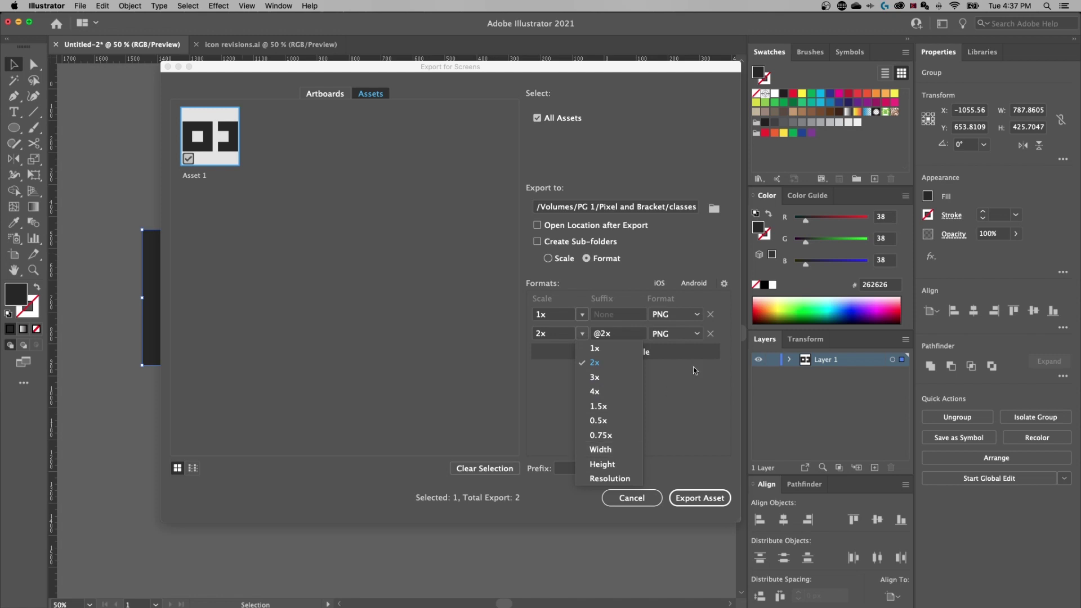
{"action": "left_click", "coordinate": [681, 335]}
{"action": "left_click", "coordinate": [681, 335]}
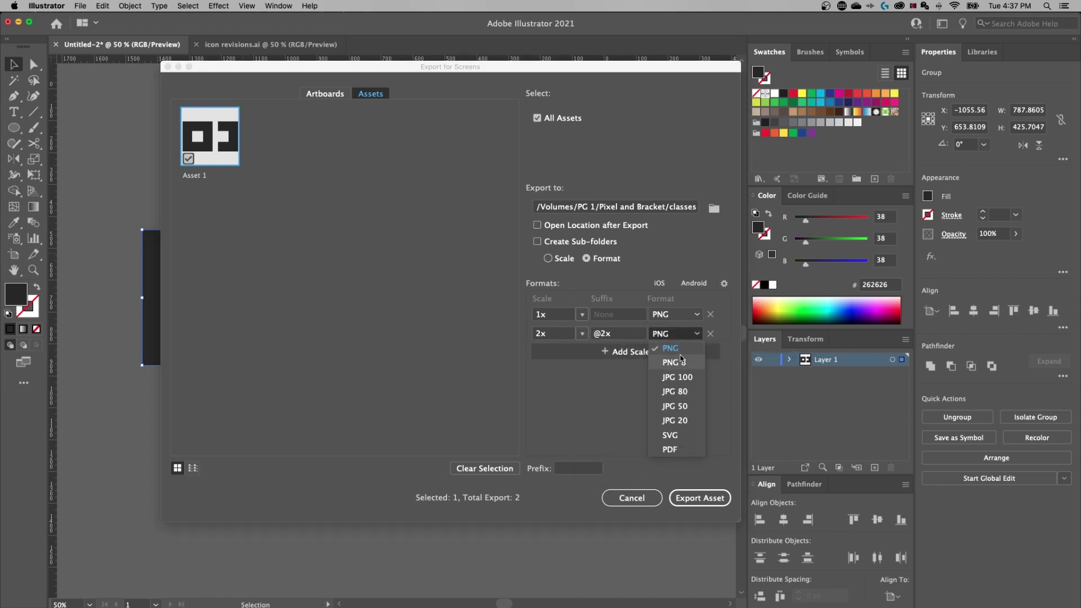
{"action": "left_click", "coordinate": [686, 378]}
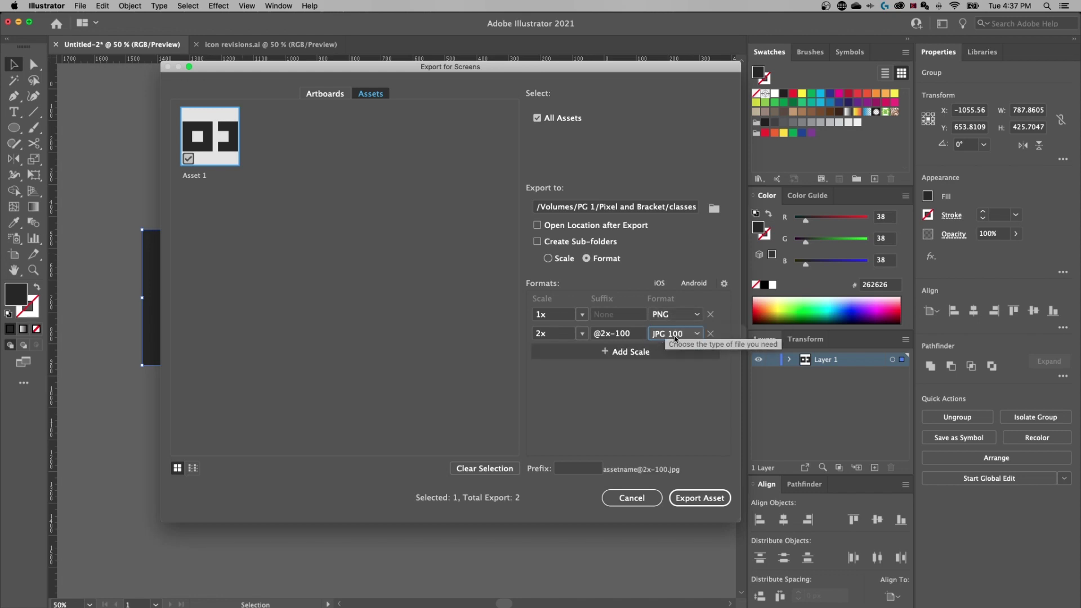
{"action": "left_click", "coordinate": [628, 337]}
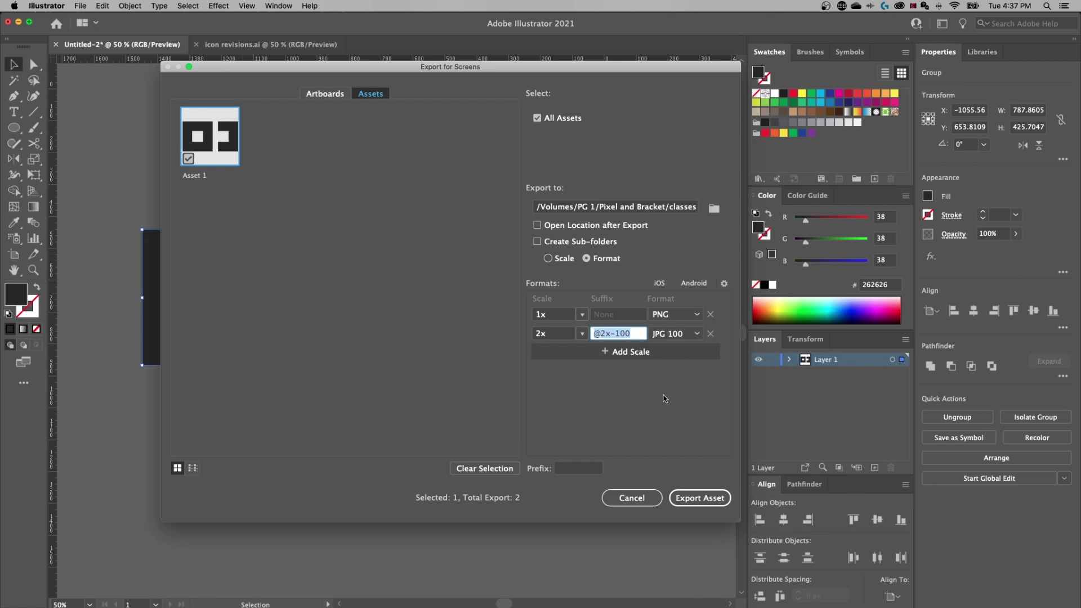
{"action": "left_click", "coordinate": [698, 499]}
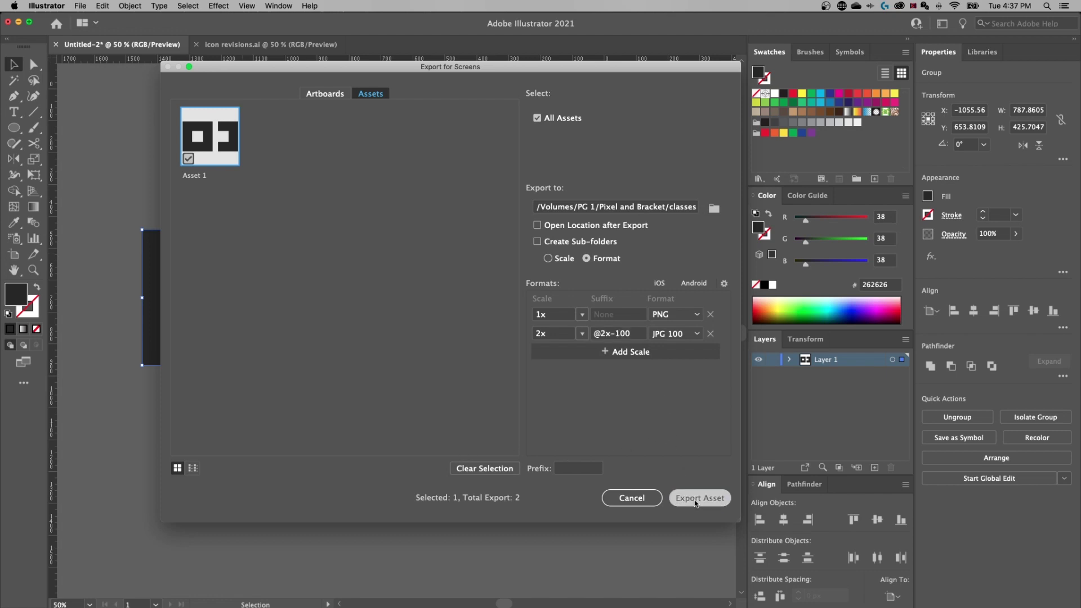